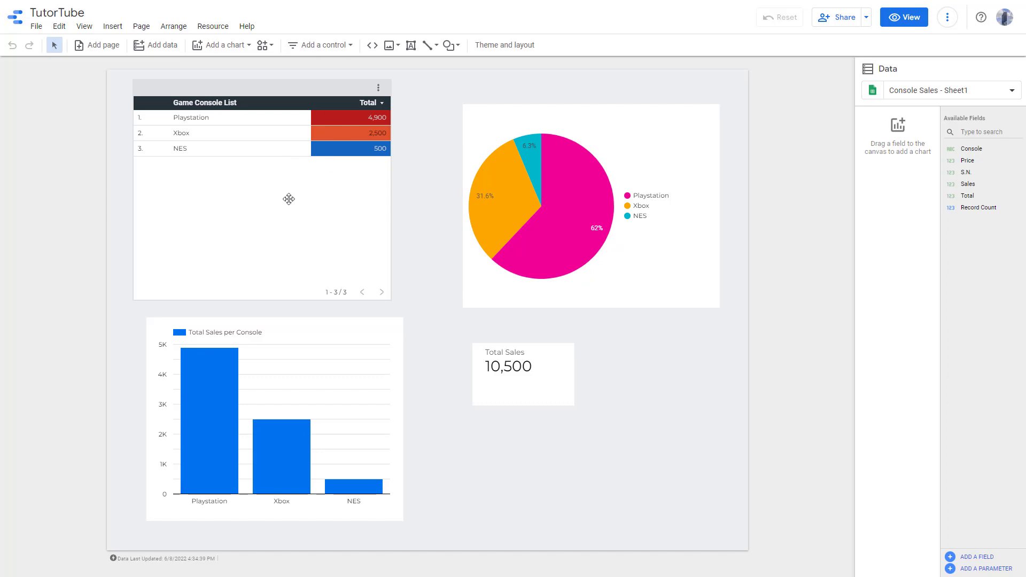
Remove the Total filter from the Game Console List table and nudge the table slightly right.
click(338, 211)
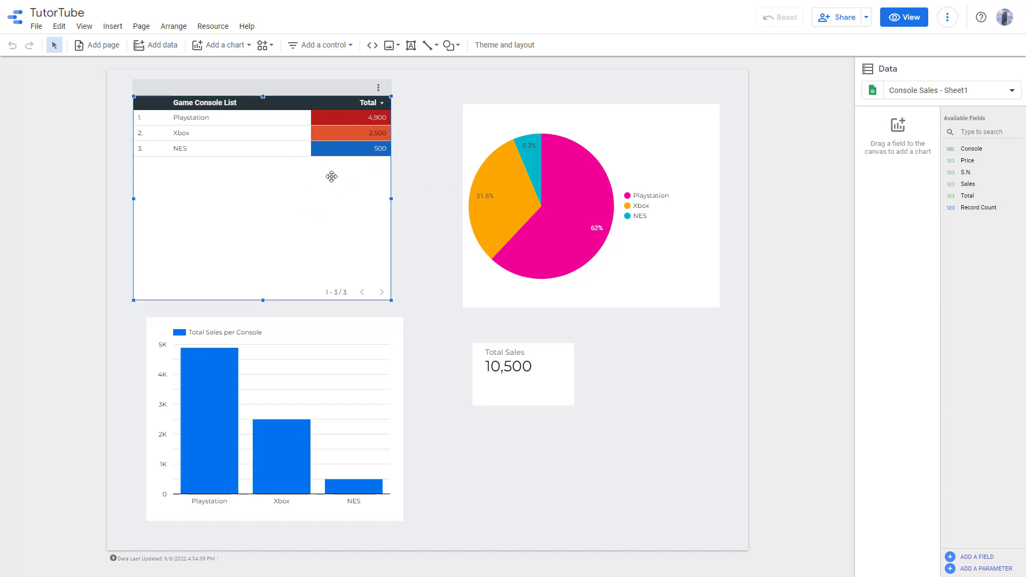
scroll(903, 443, down, 5)
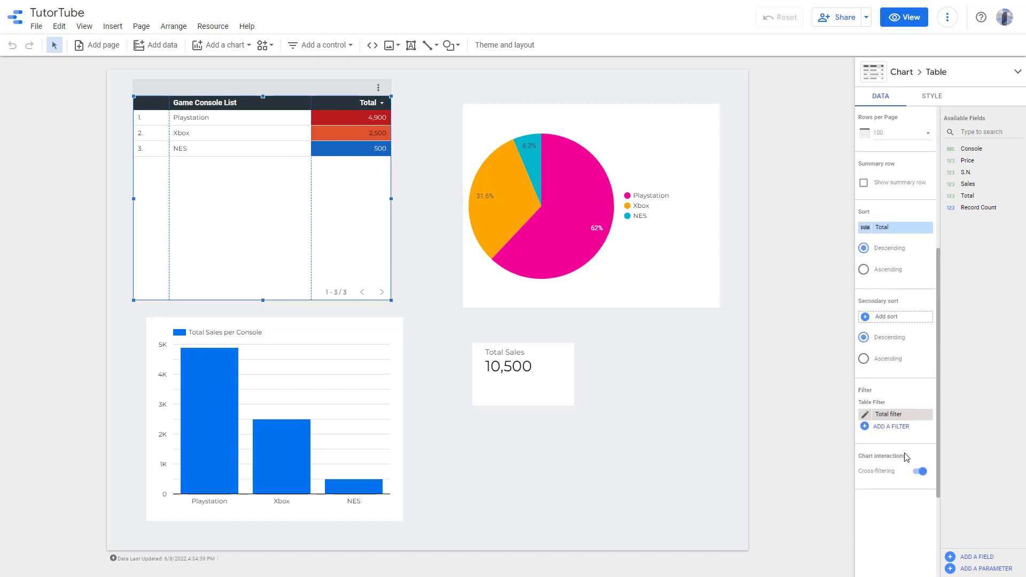
click(927, 414)
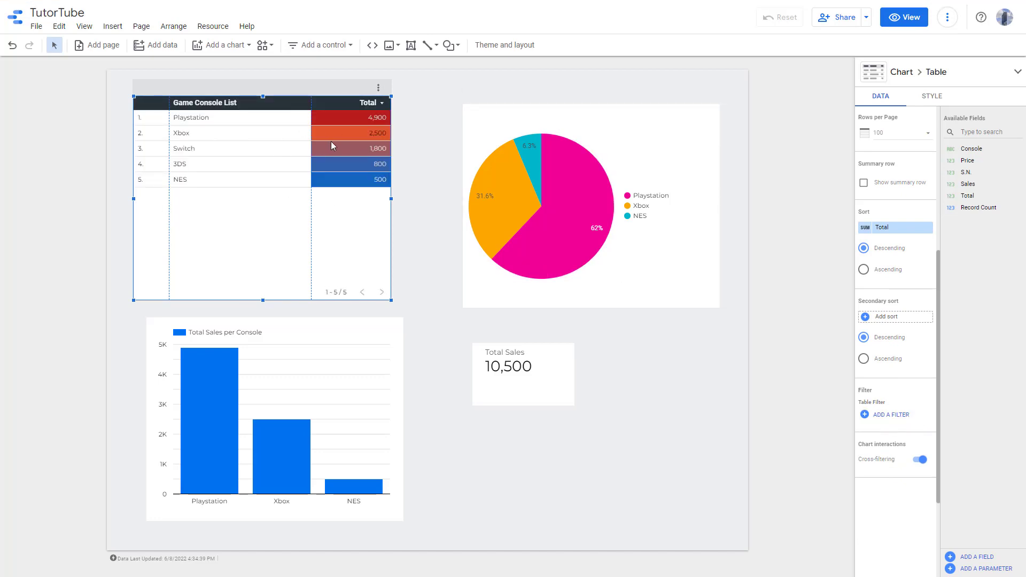
drag(345, 145, 359, 143)
Remove the Total filter from the pie chart.
click(705, 208)
scroll(854, 276, down, 5)
click(908, 356)
click(897, 328)
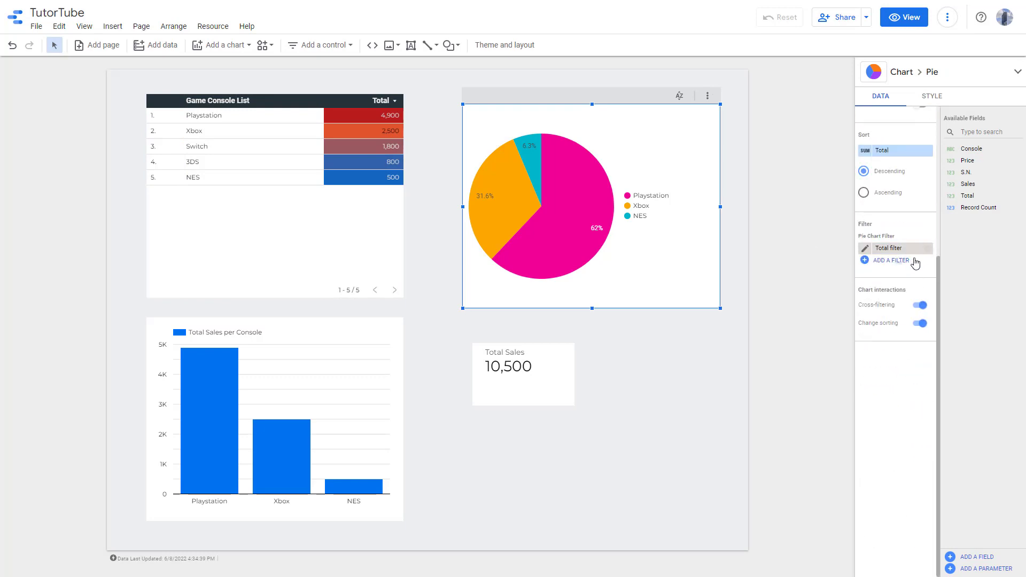
click(928, 247)
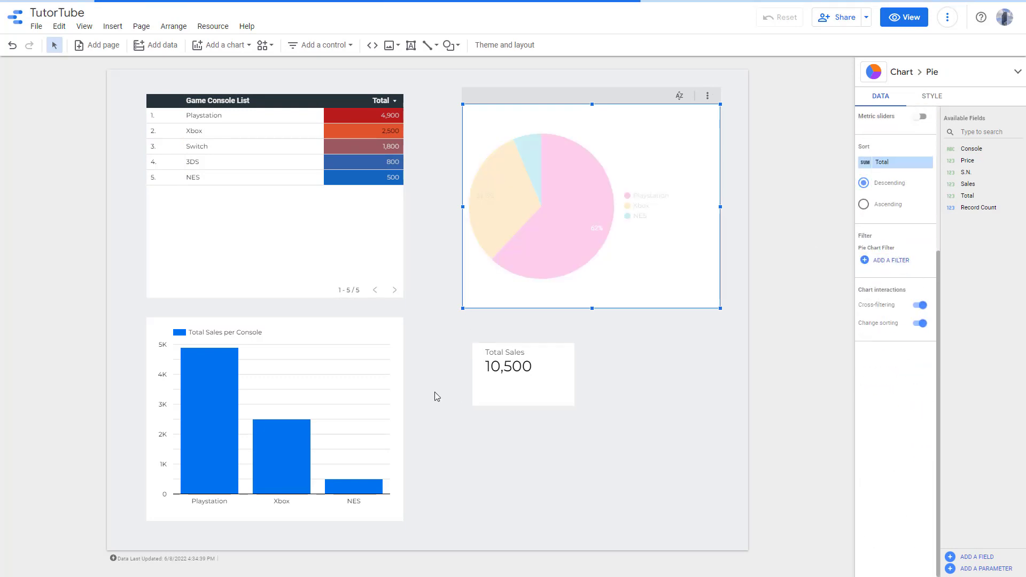
Remove the Total filter from the bar chart so all five consoles show.
click(355, 335)
scroll(921, 374, down, 5)
scroll(921, 315, up, 2)
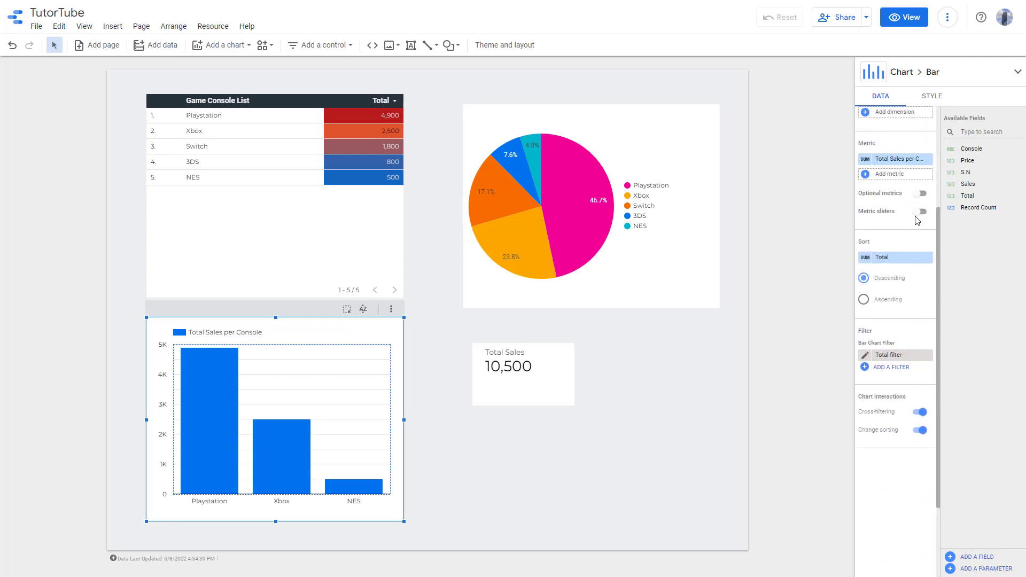
click(925, 355)
click(737, 415)
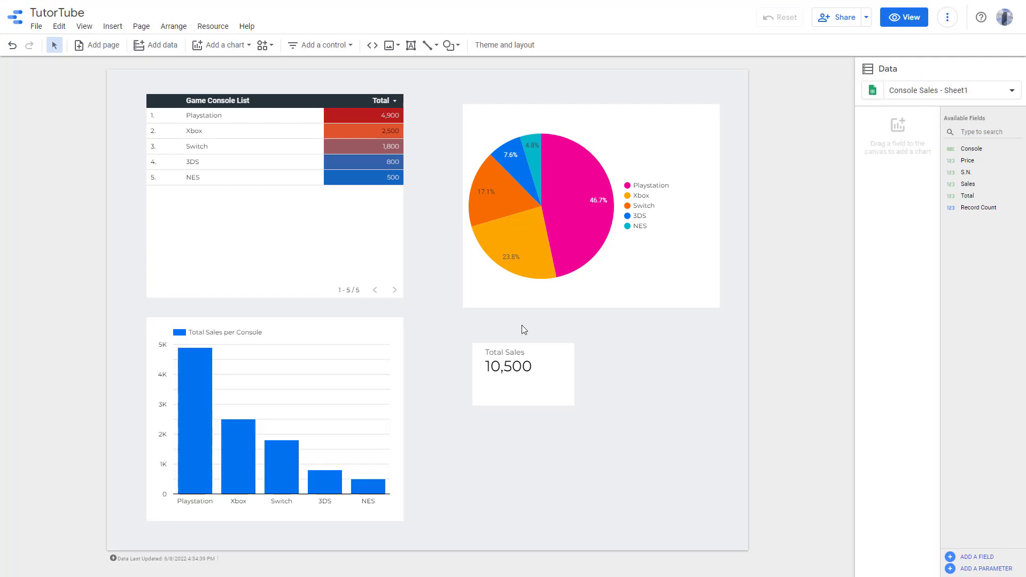
Add a blank page 2, check page 1, then return to page 2 and open the chart types.
click(103, 45)
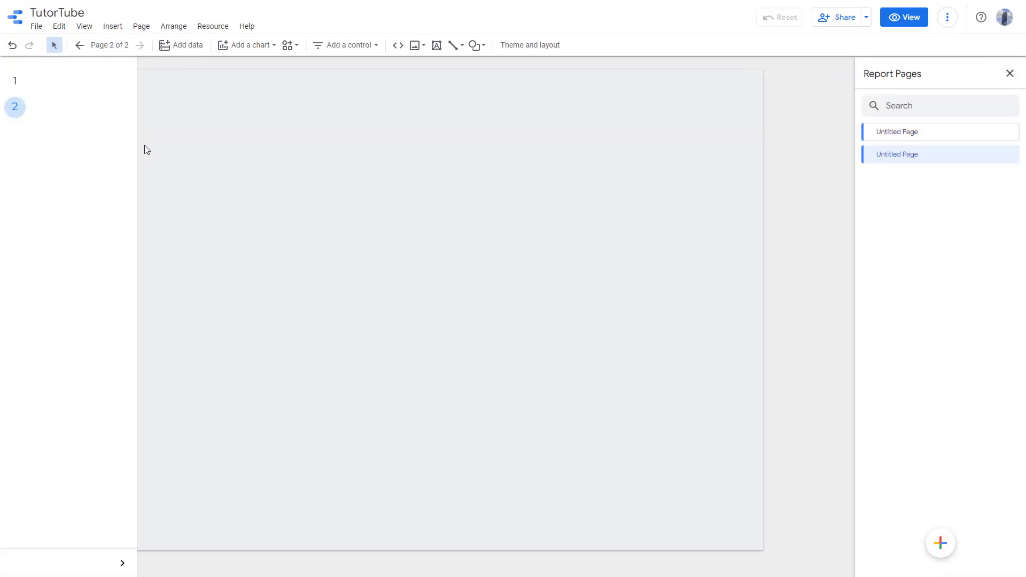
click(14, 81)
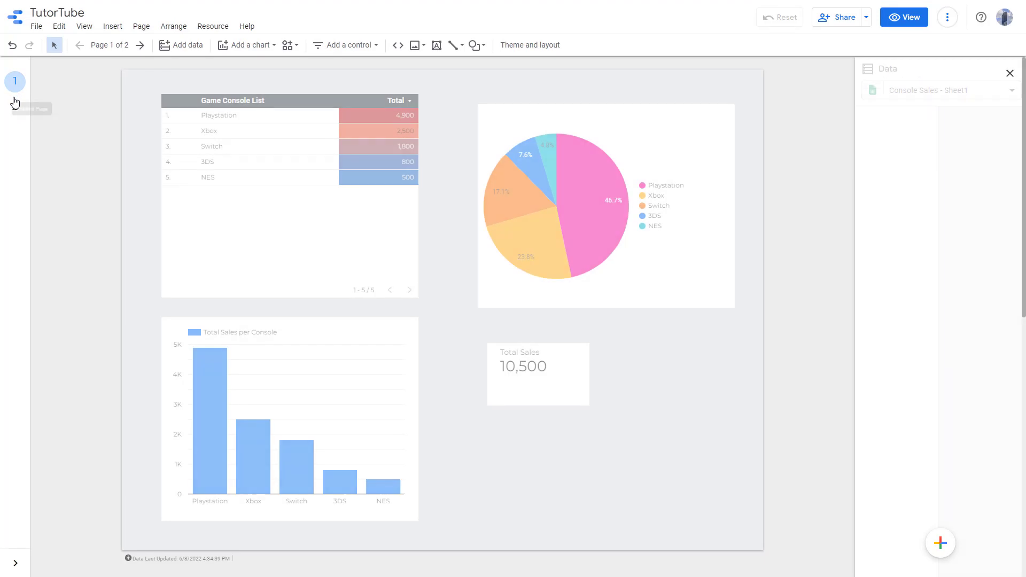
click(16, 109)
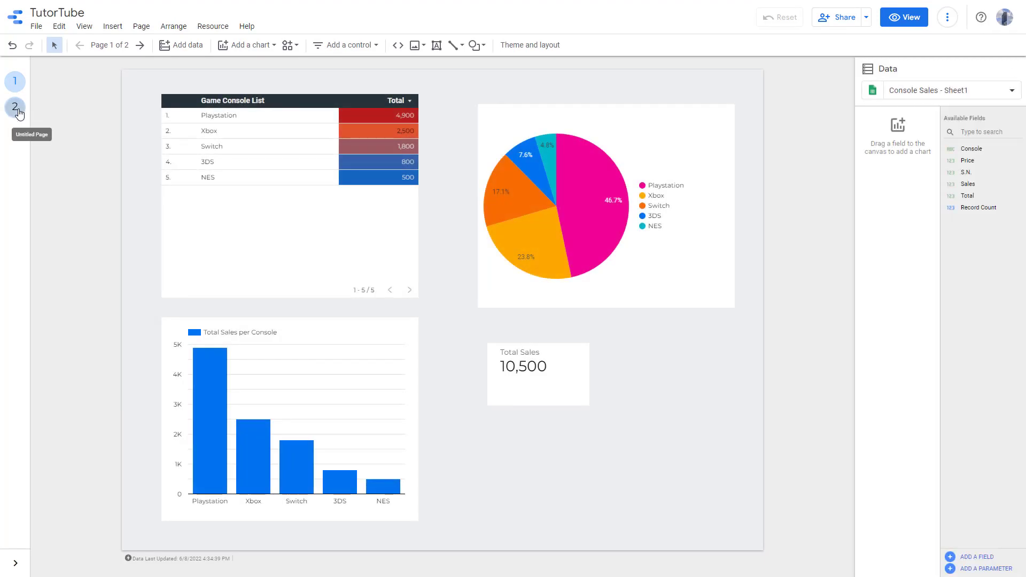
click(271, 51)
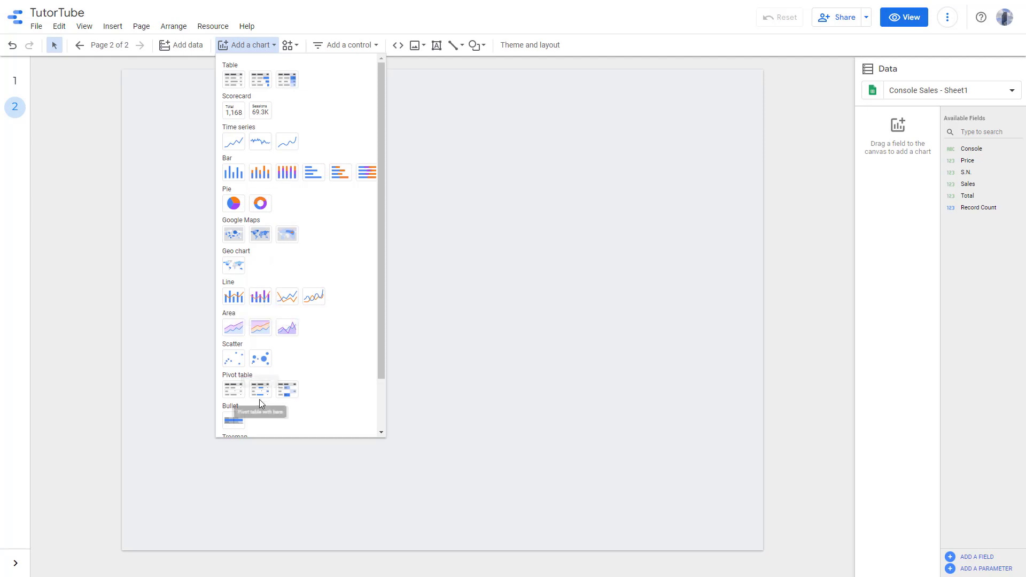
scroll(261, 401, down, 2)
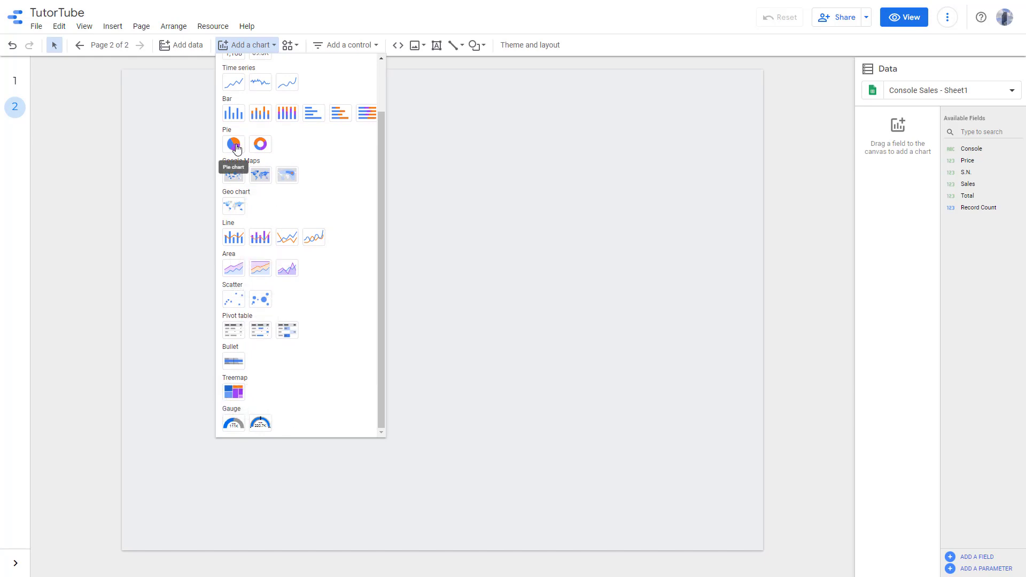
click(367, 123)
click(290, 182)
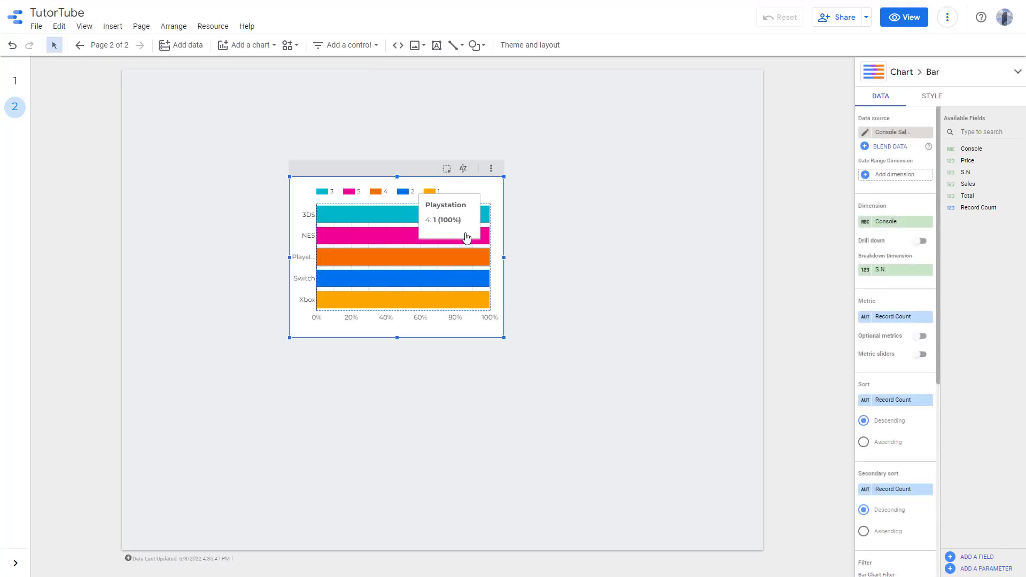
drag(968, 185, 898, 324)
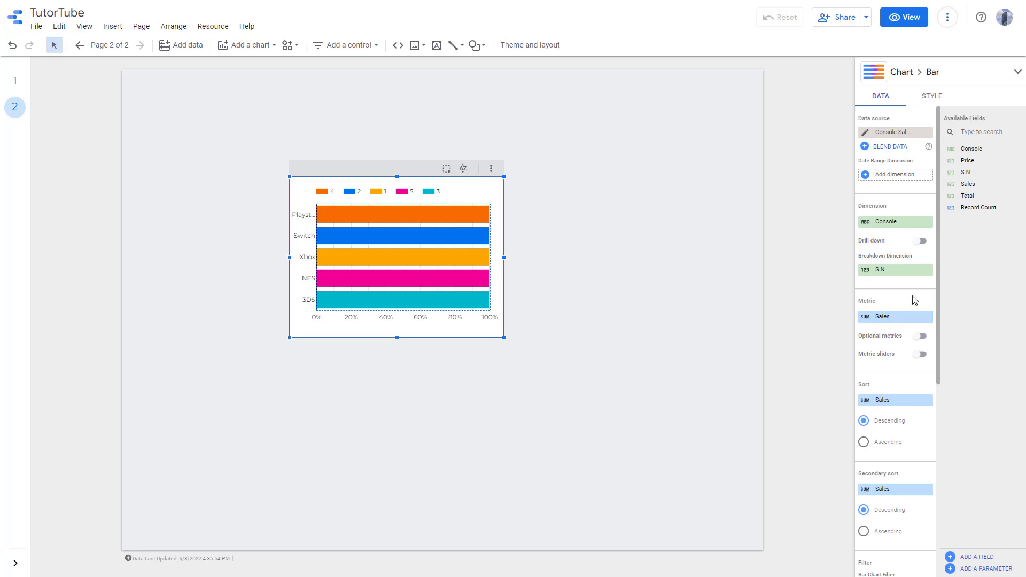
click(484, 215)
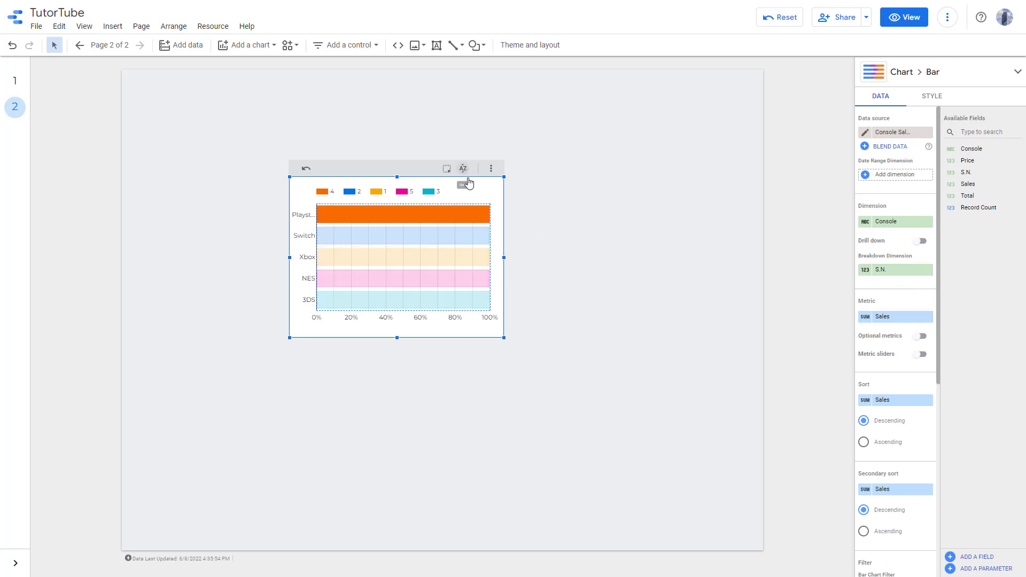
click(490, 191)
key(Delete)
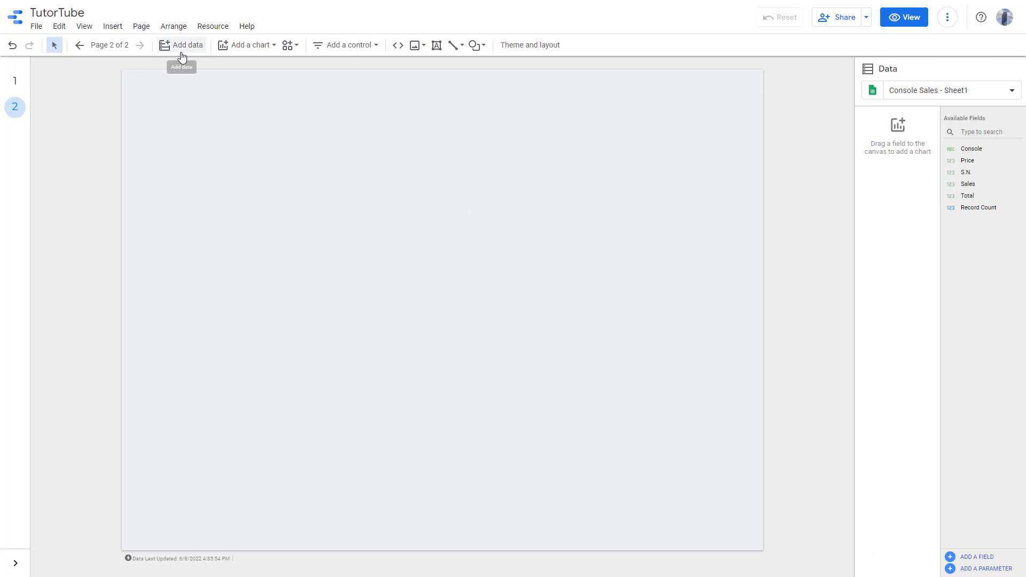
Add a page-2 column chart with Sales replacing Record Count as its metric, then return to page 1.
click(247, 47)
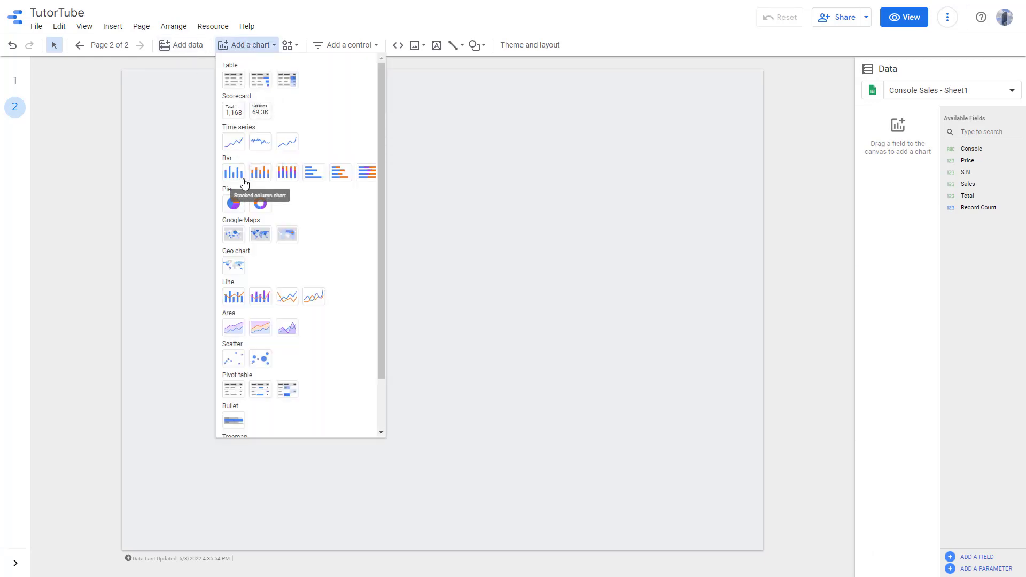
click(237, 170)
click(195, 130)
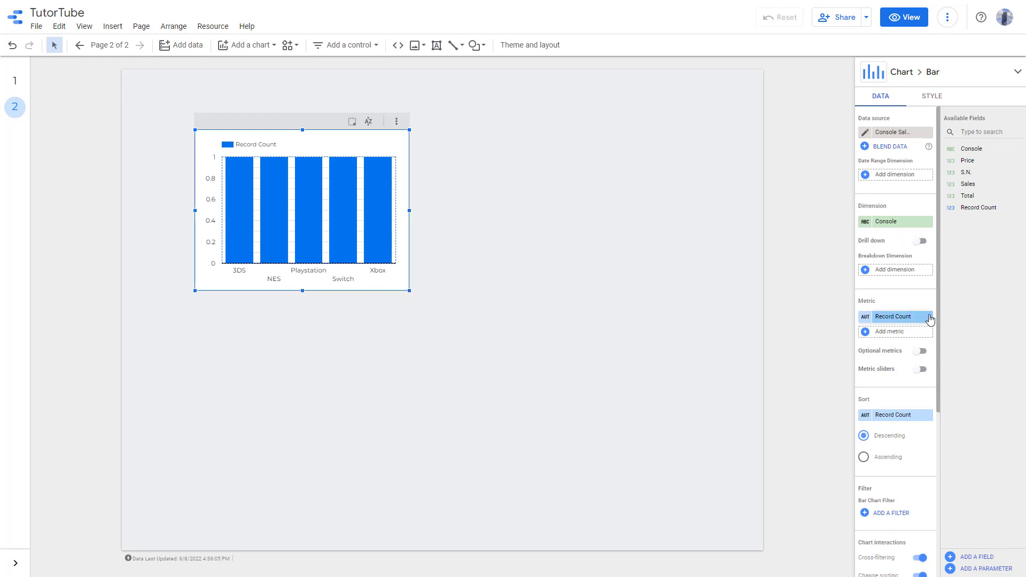
drag(927, 316, 964, 197)
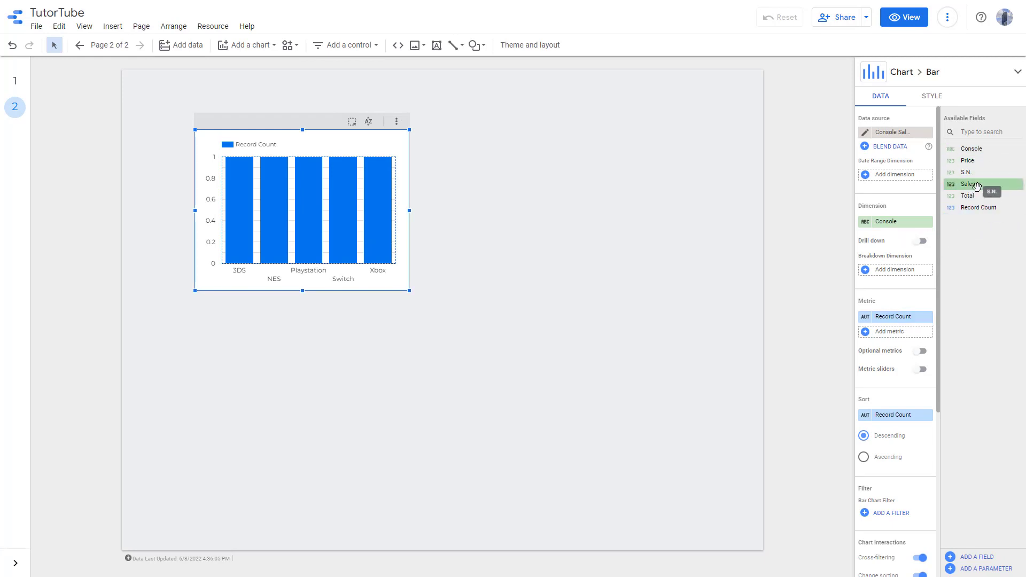
drag(970, 183, 908, 316)
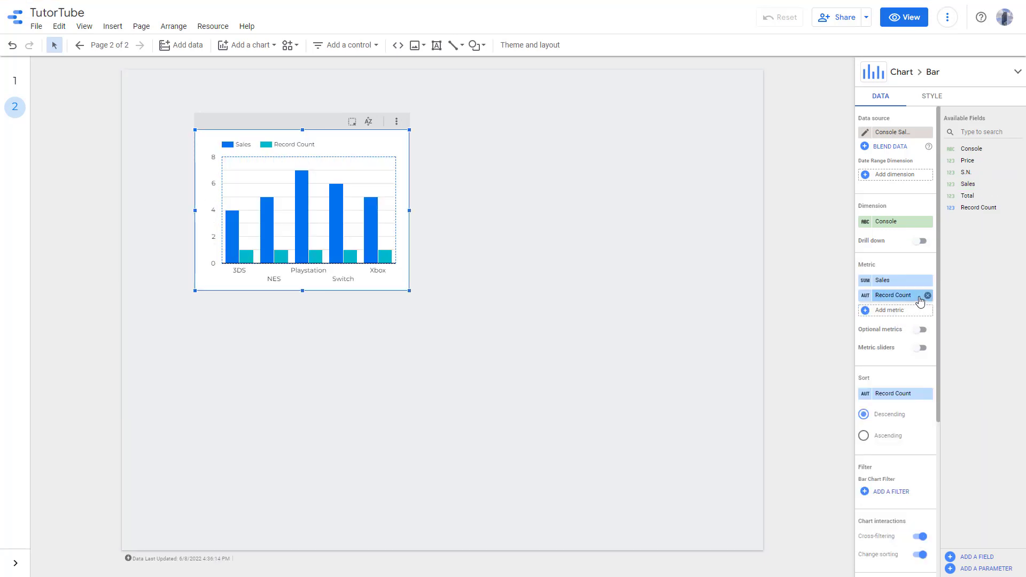
click(923, 295)
click(935, 291)
click(929, 295)
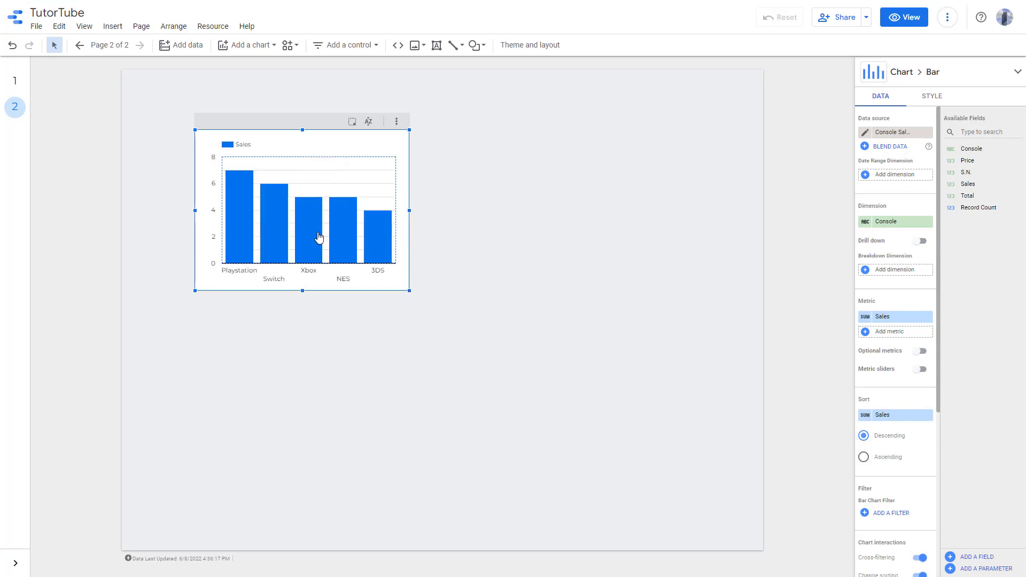
click(16, 81)
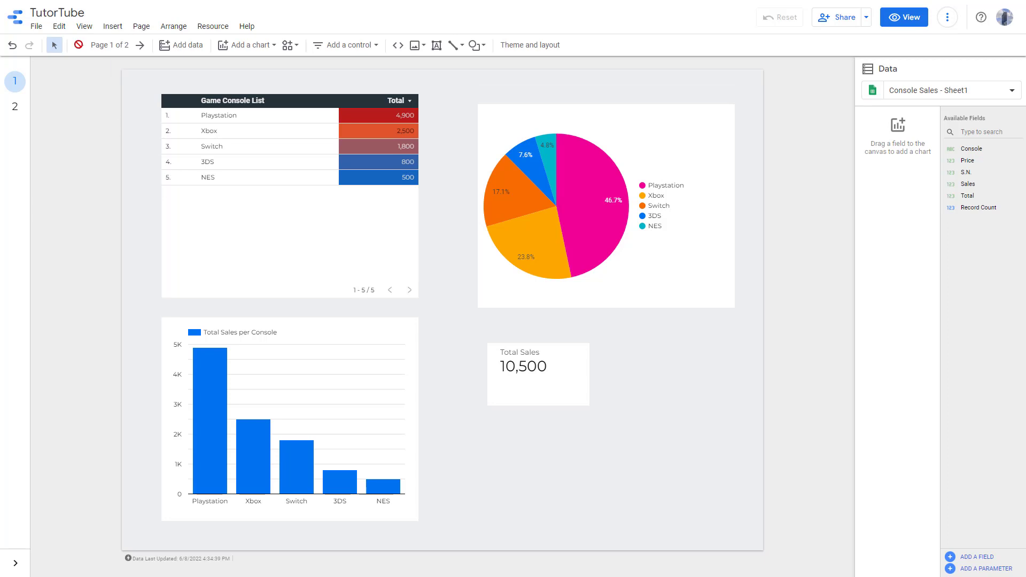
click(36, 27)
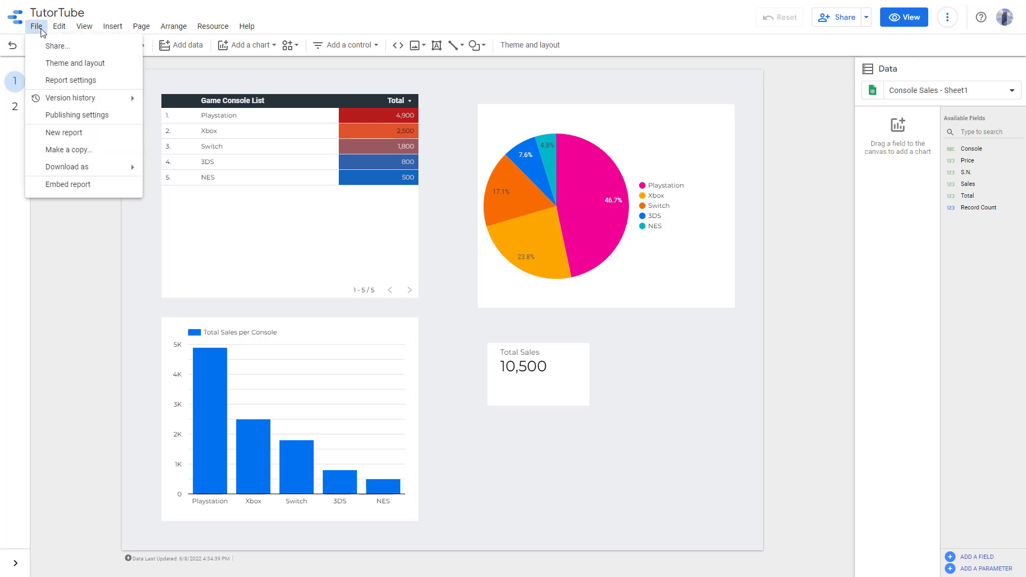
Look through the File, Edit and Page menus to reach the Current page settings option.
click(62, 28)
click(60, 27)
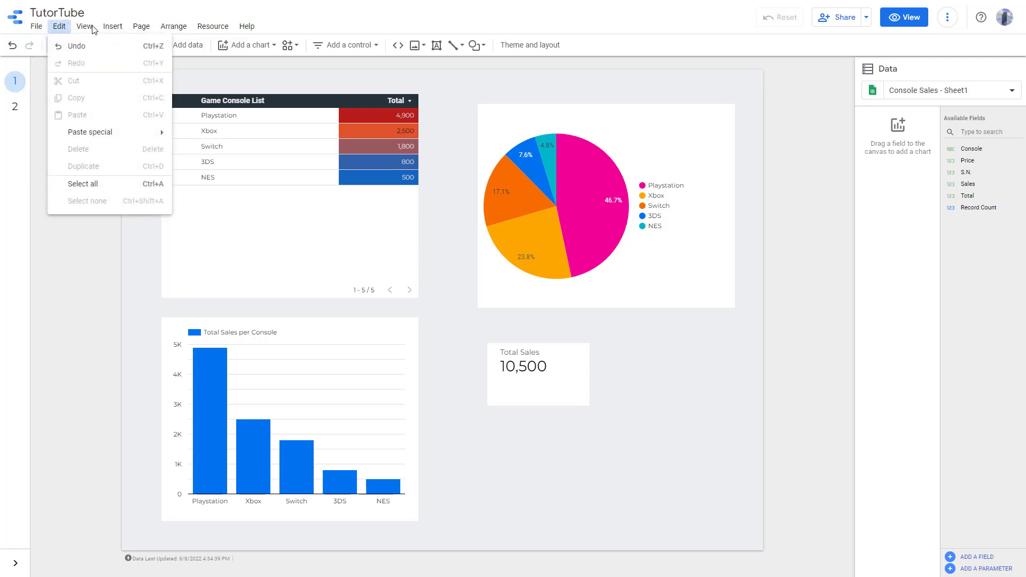
click(65, 27)
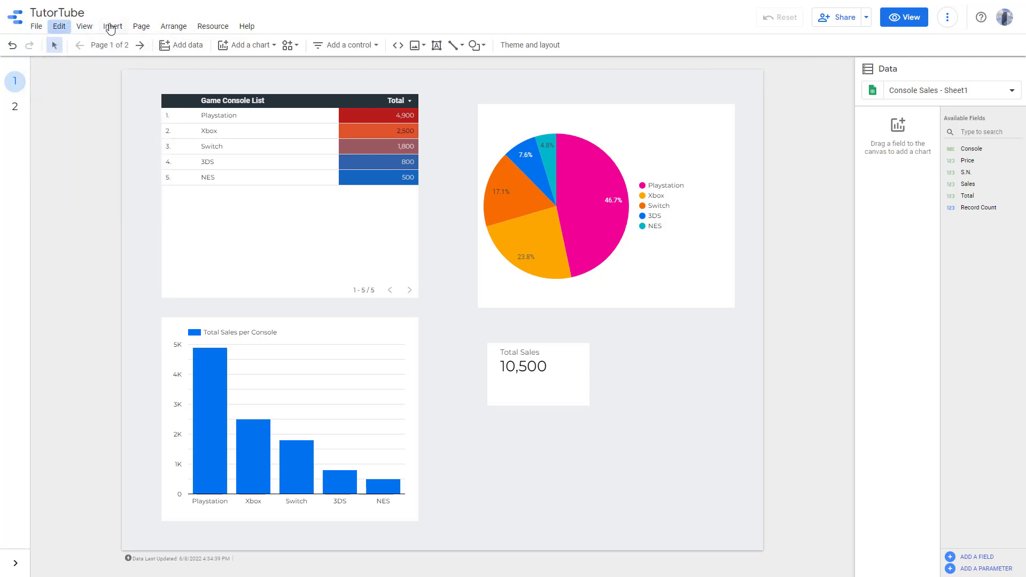
click(142, 28)
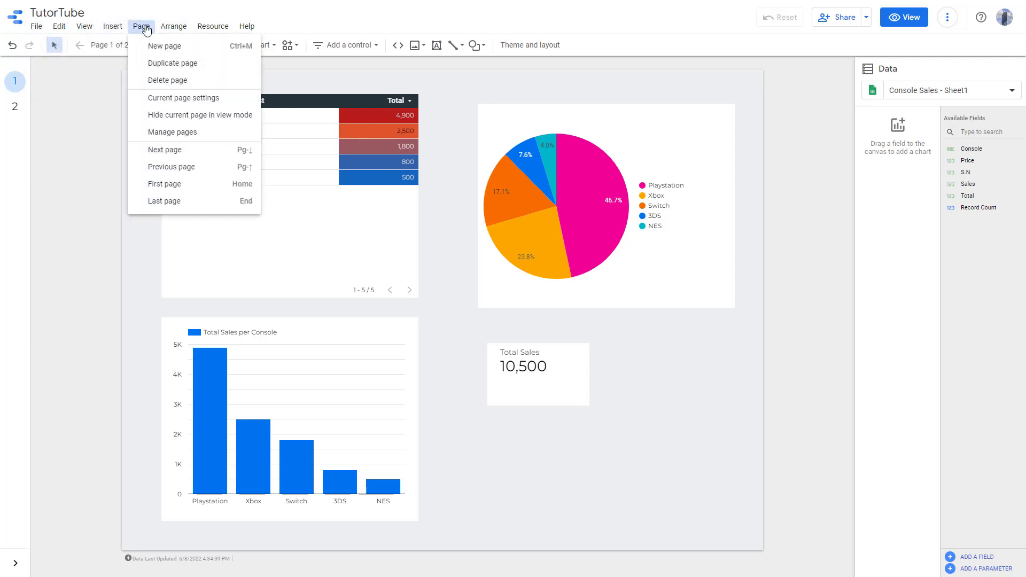
Open page 1's Current page settings and start a new filter from Add a filter.
click(197, 102)
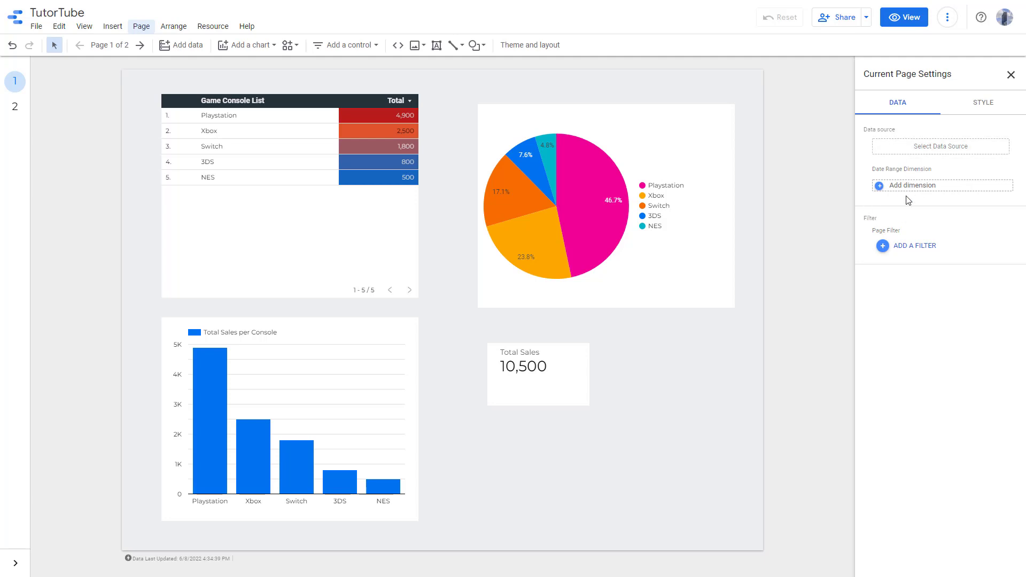
click(926, 250)
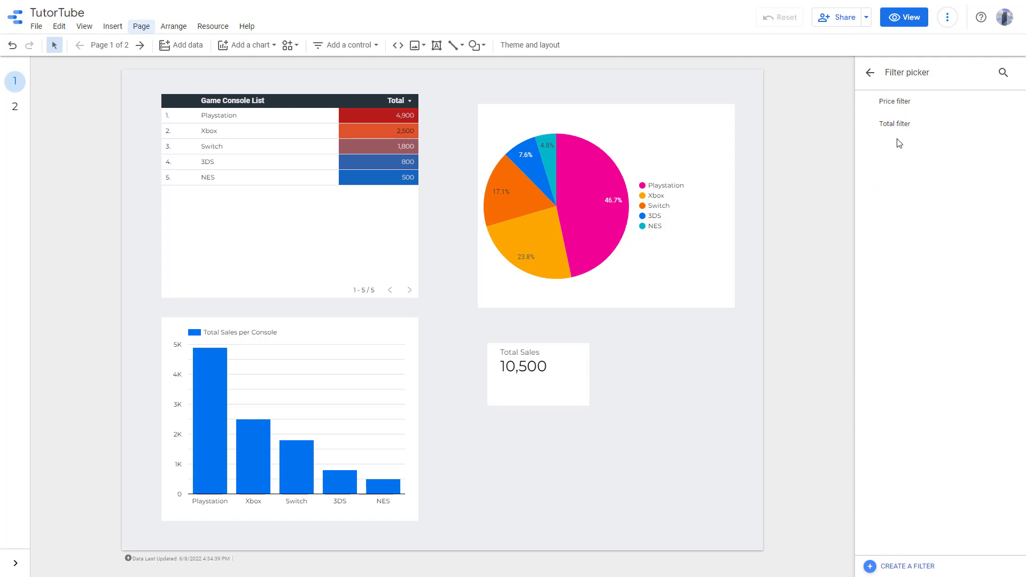
click(907, 566)
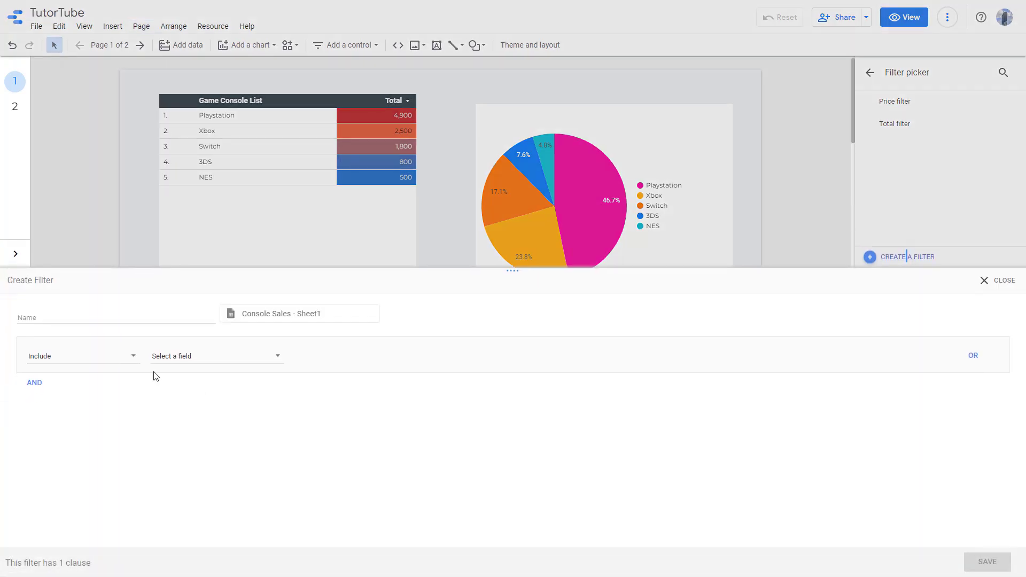
Save an Include filter for Total greater than 1000 as page 1's filter.
click(121, 362)
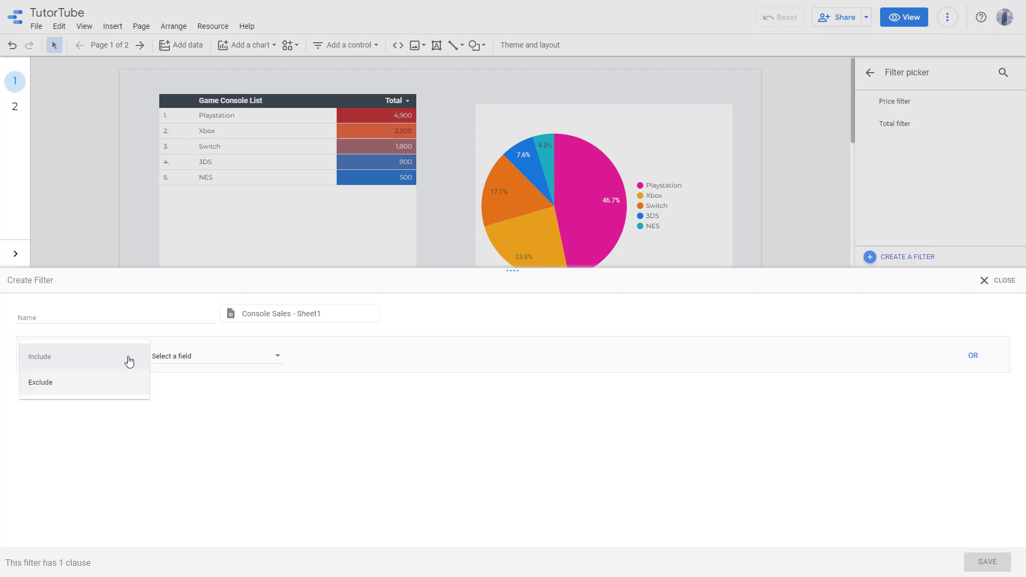
click(122, 364)
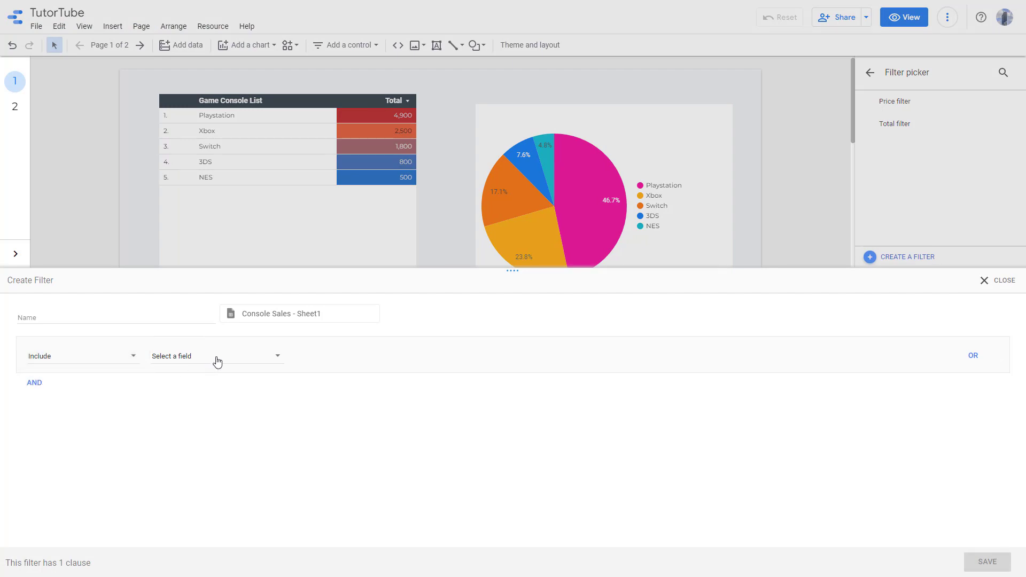
click(218, 362)
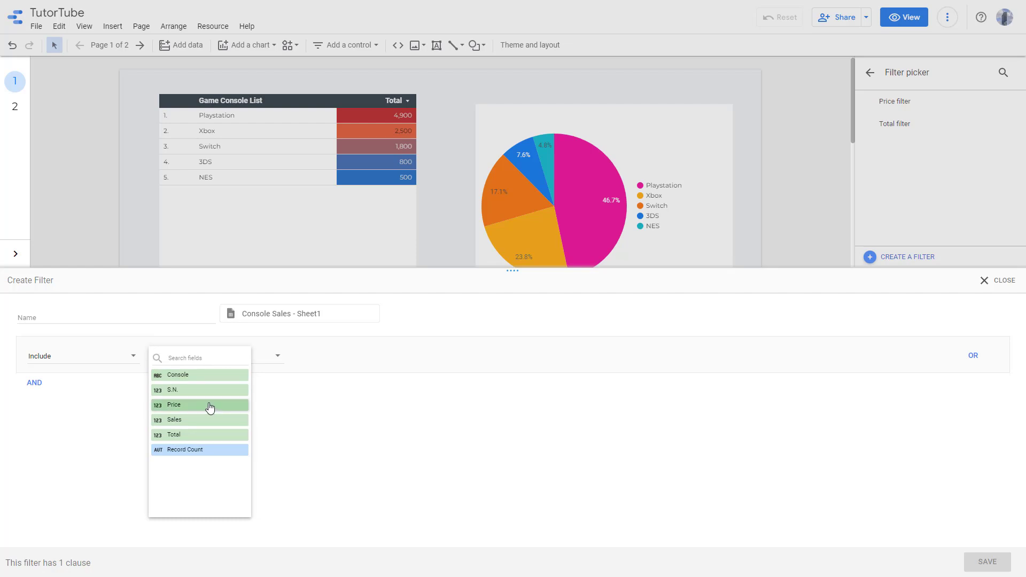
click(201, 435)
click(334, 360)
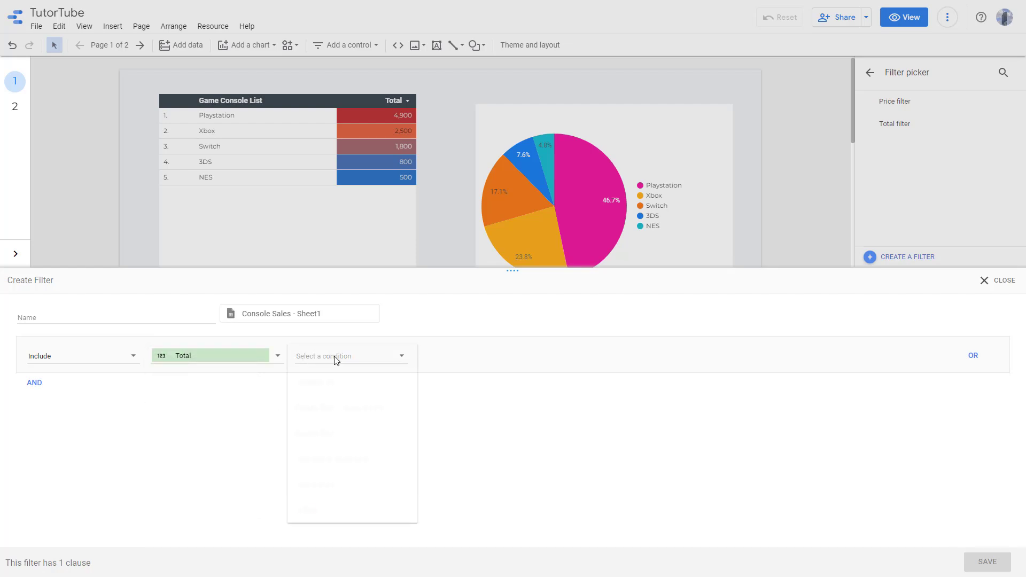
click(362, 433)
click(452, 353)
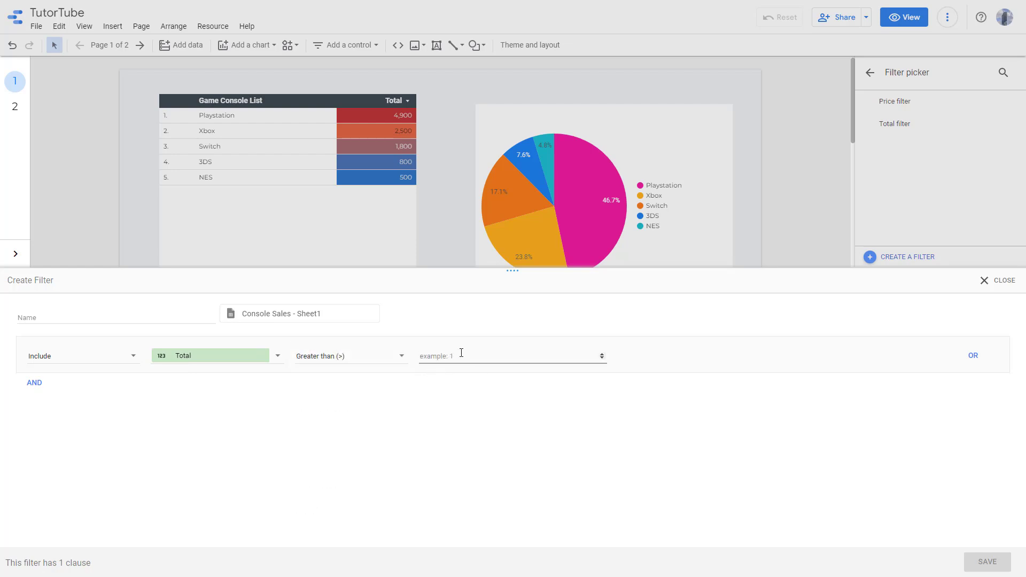
text(1000)
click(988, 559)
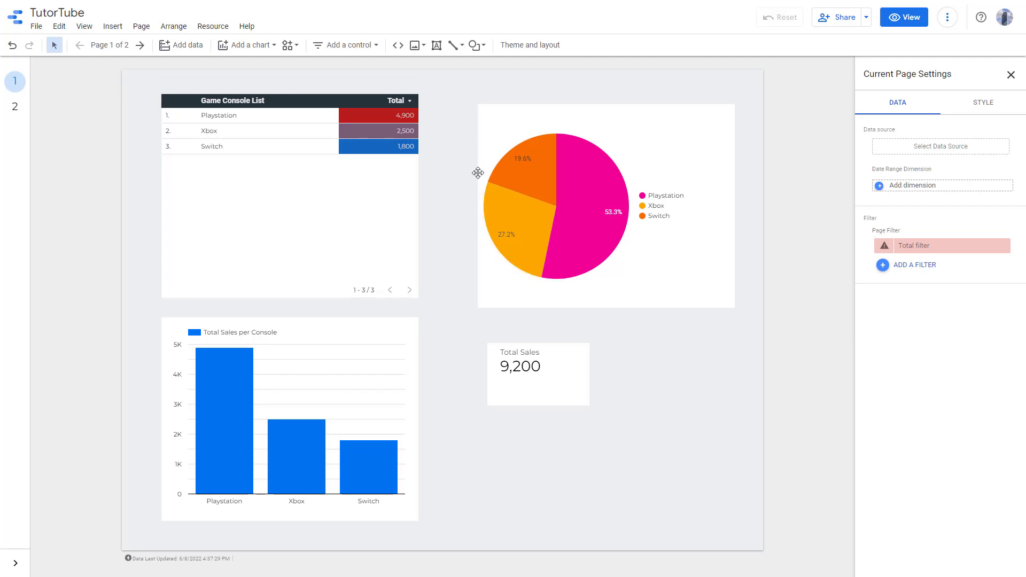
Check that the scorecard, bar chart, table and pie chart each inherit the Total page filter.
click(536, 367)
click(388, 347)
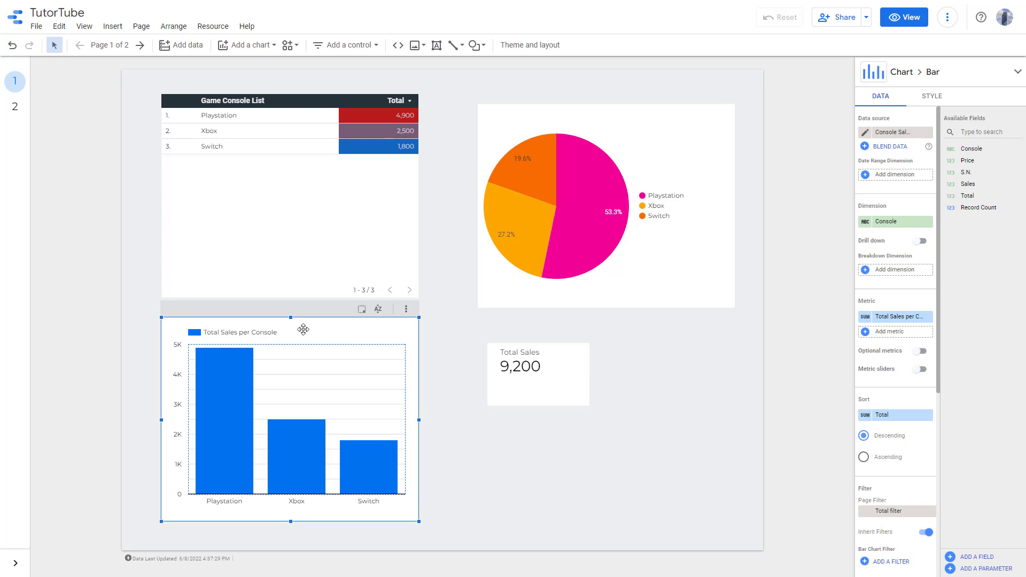
click(335, 180)
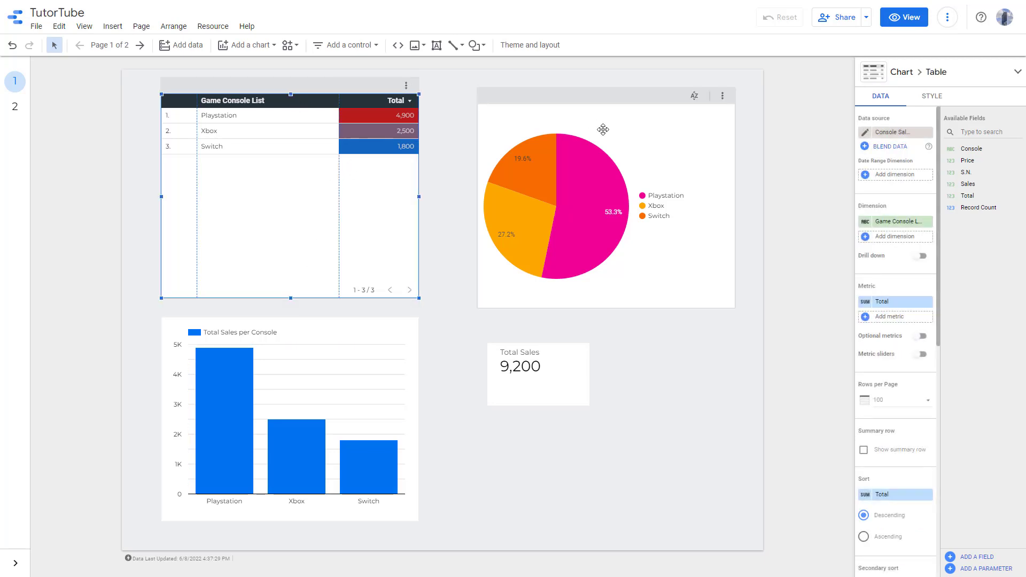
click(619, 162)
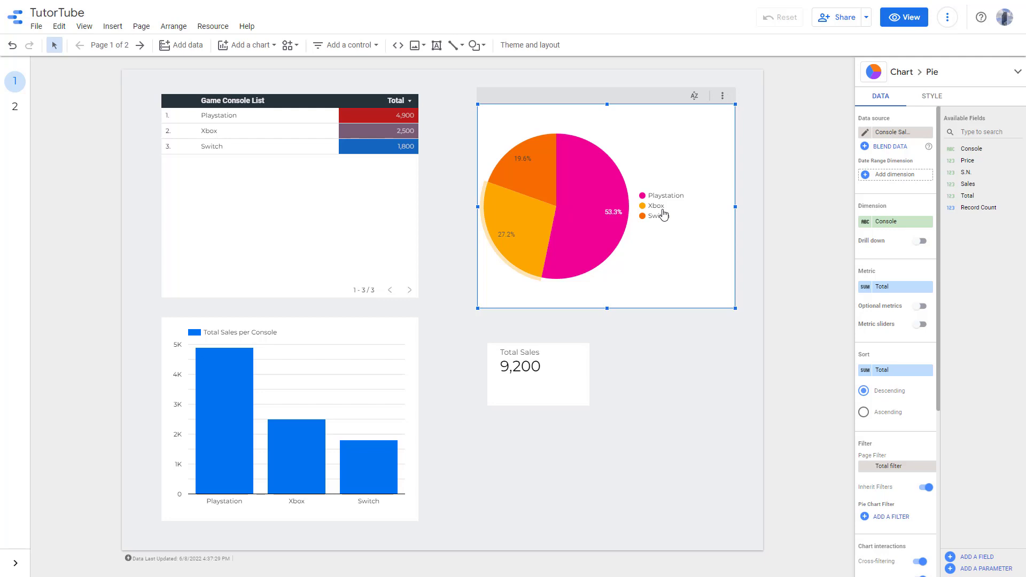
click(818, 465)
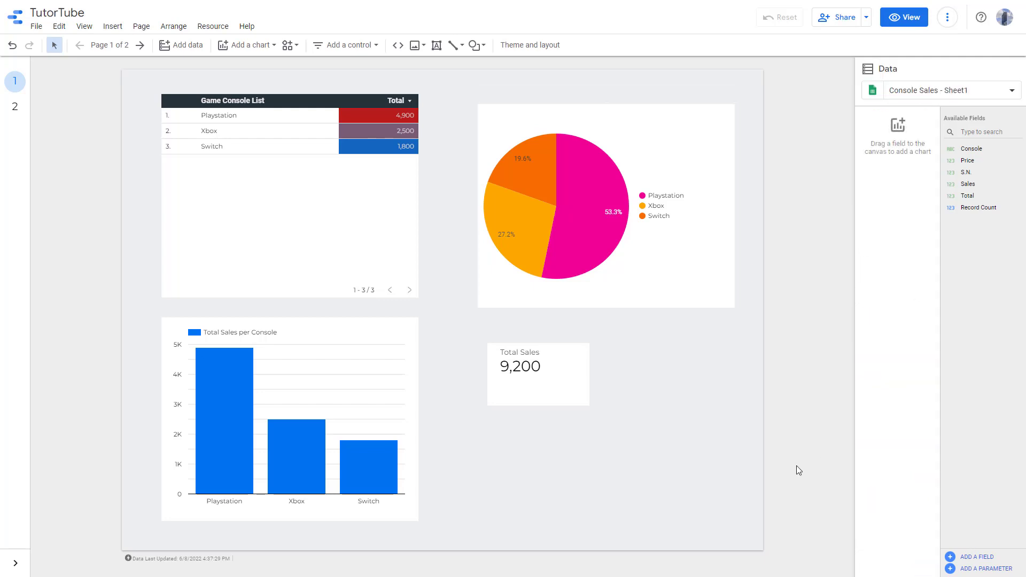
Preview page 2, return to page 1, view and close the Add data panel, then open the chart list.
click(13, 109)
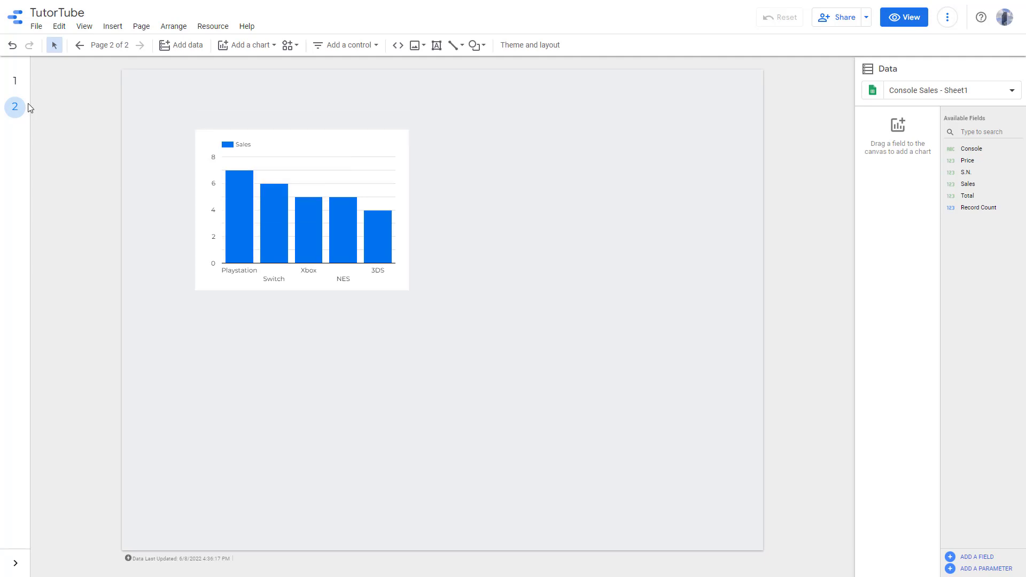
click(15, 82)
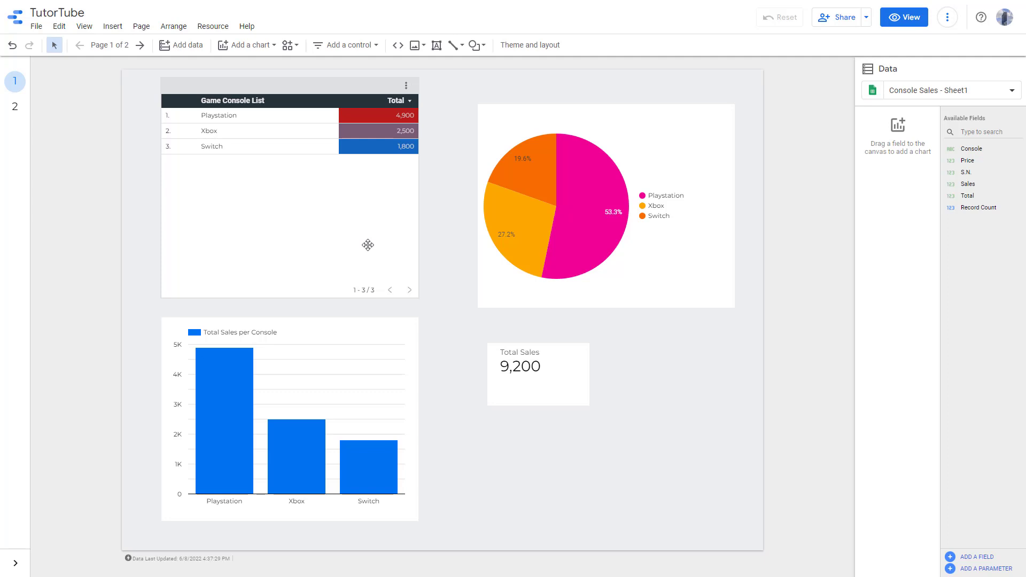
click(196, 47)
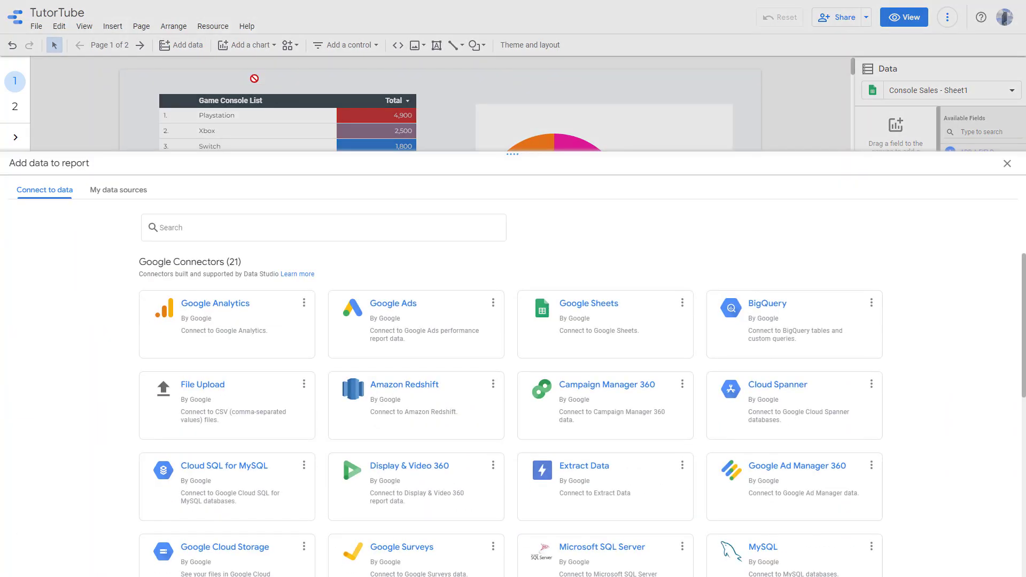
click(1007, 164)
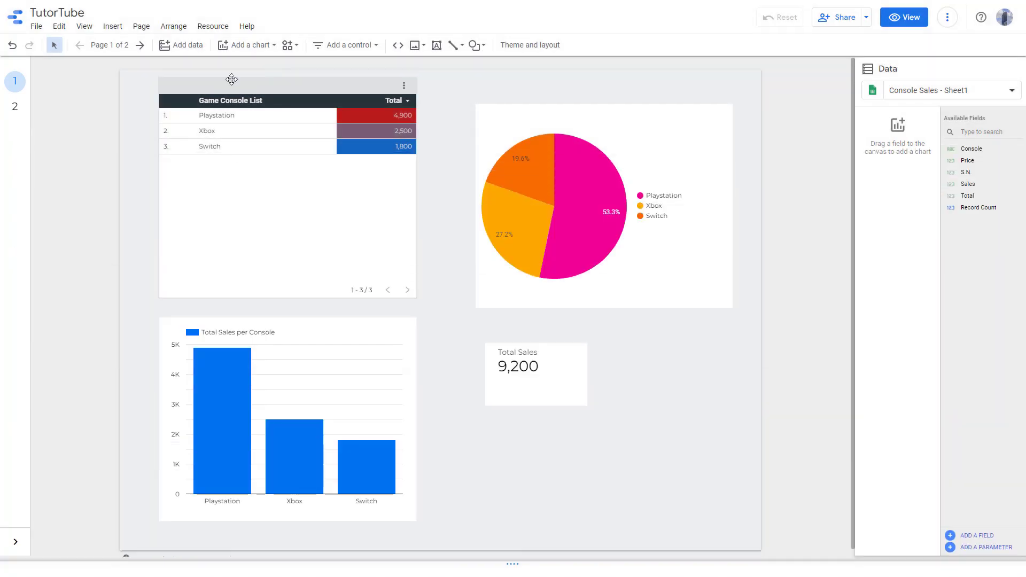
click(265, 46)
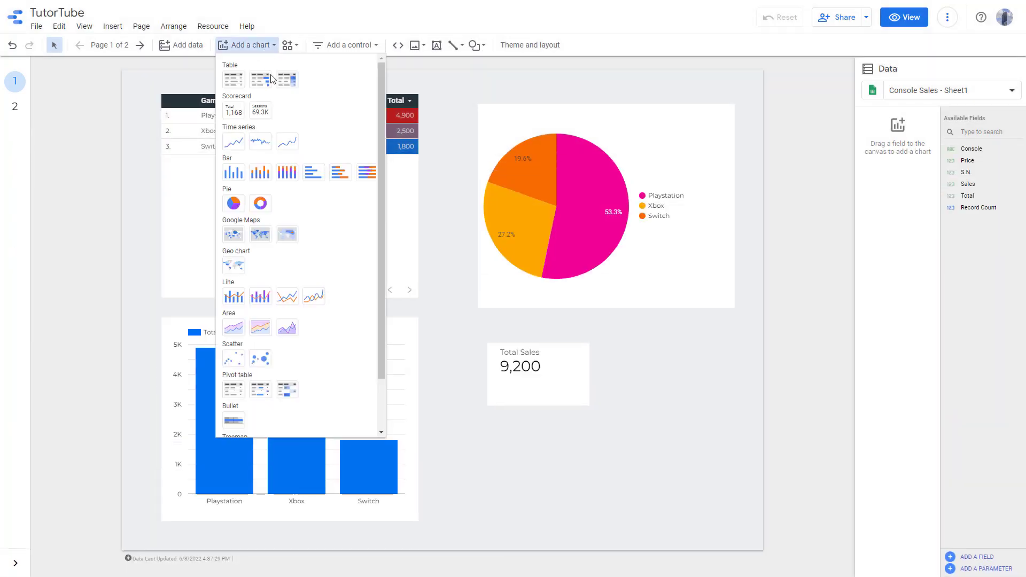
click(236, 85)
click(593, 360)
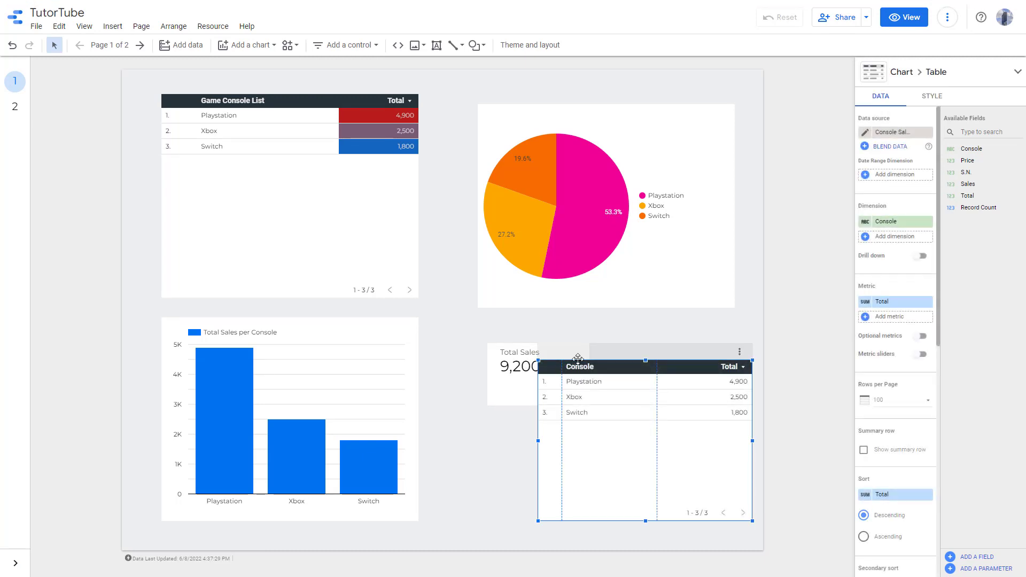
drag(646, 359, 537, 445)
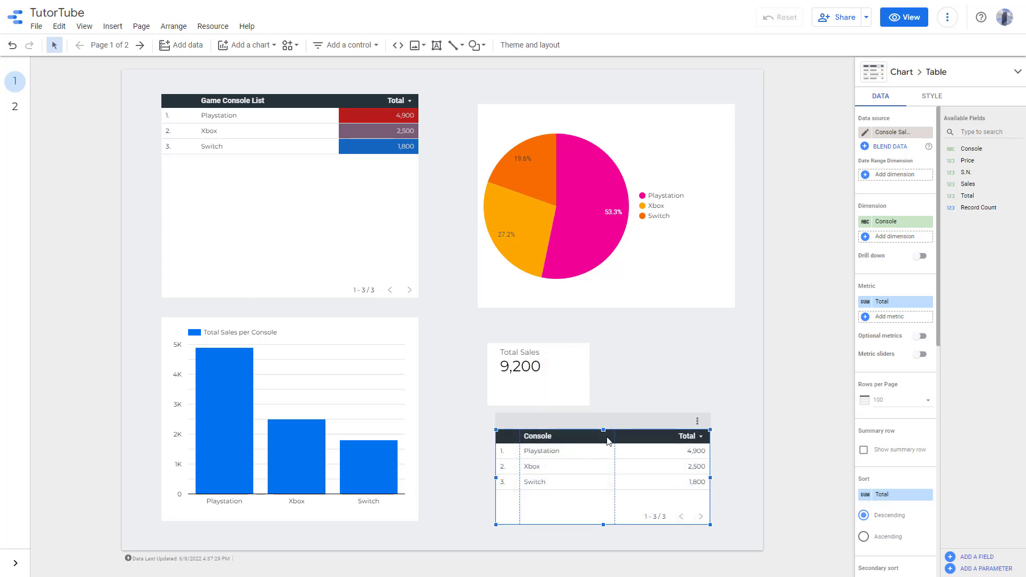
key(Delete)
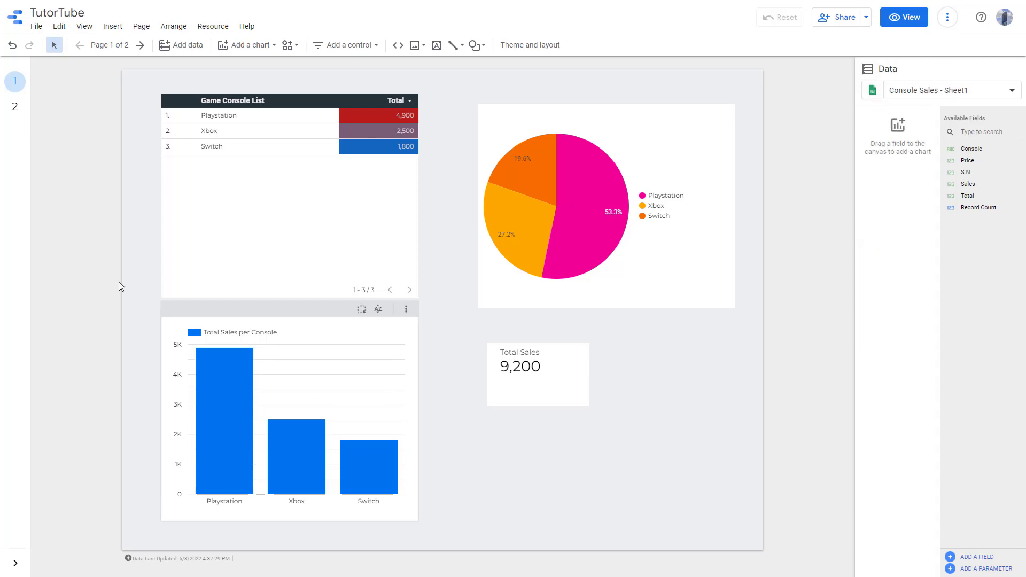
On page 2, place a new table chart to the right of the Sales column chart.
click(15, 107)
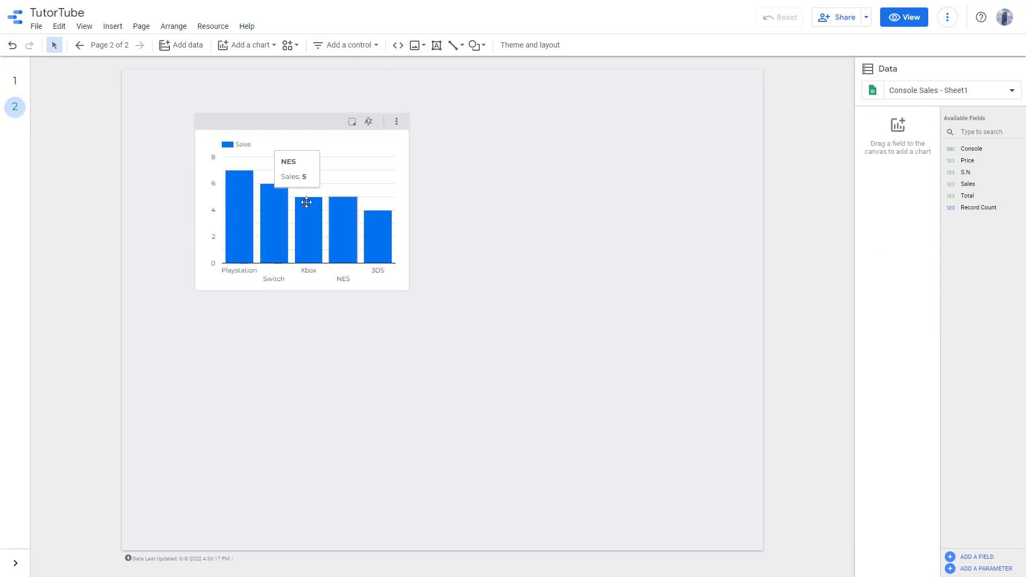
click(263, 51)
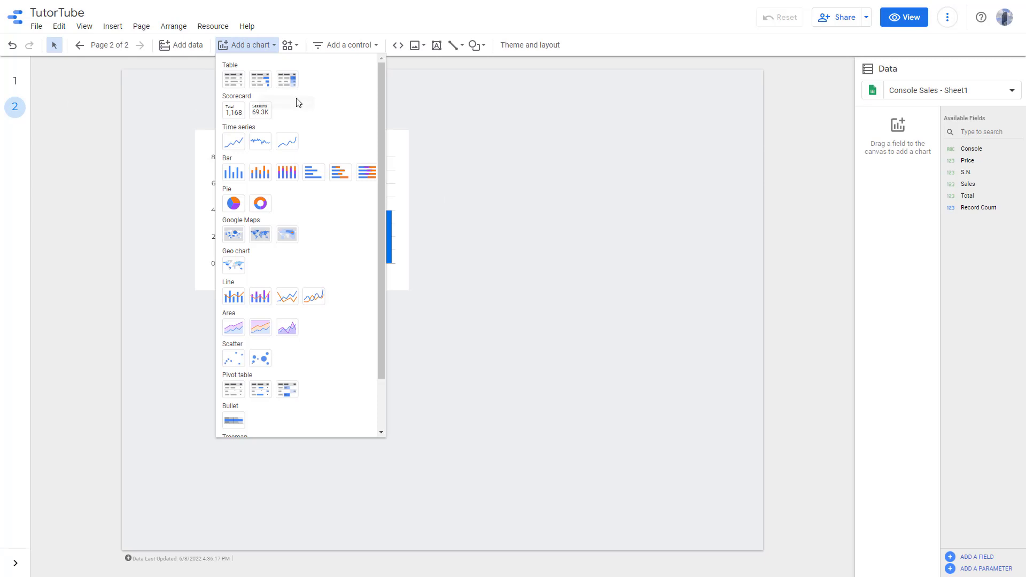
click(230, 82)
click(492, 160)
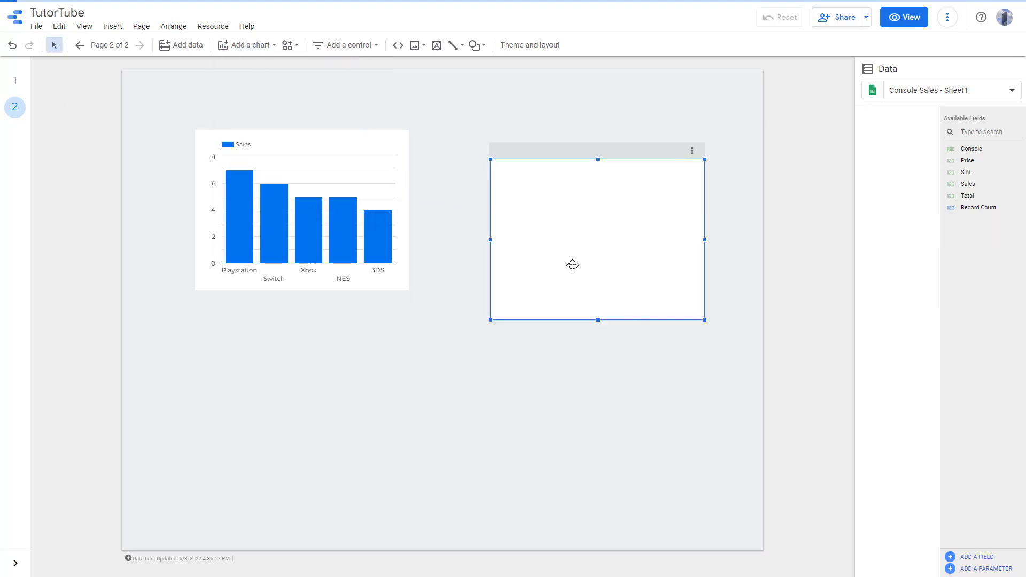